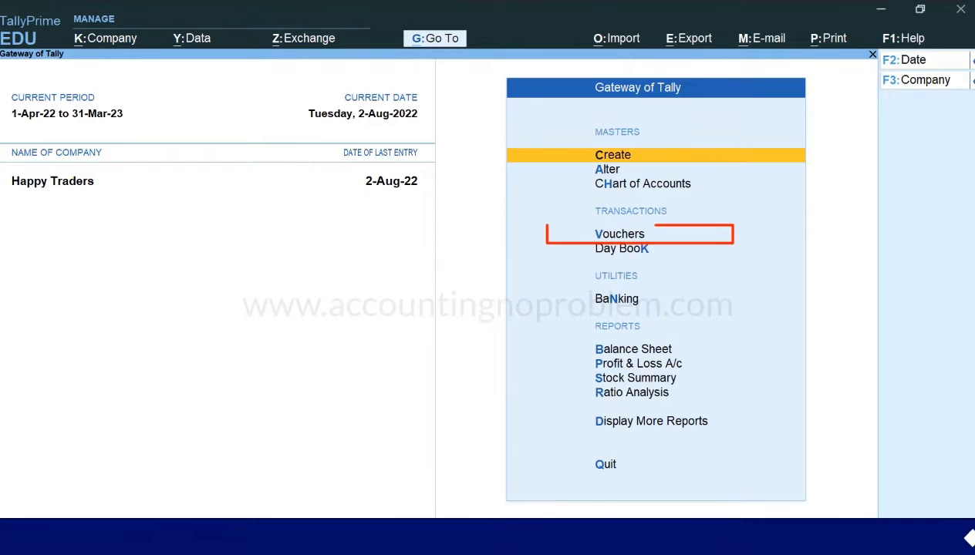
Start a purchase voucher dated 31-Aug-22 with supplier invoice number 12 and invoice date 31-Aug-22
key(v)
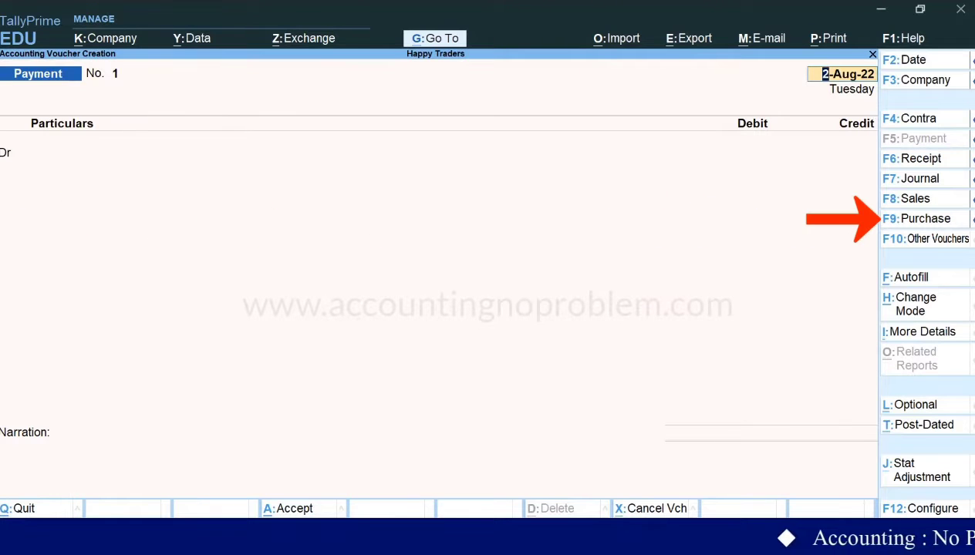
key(F9)
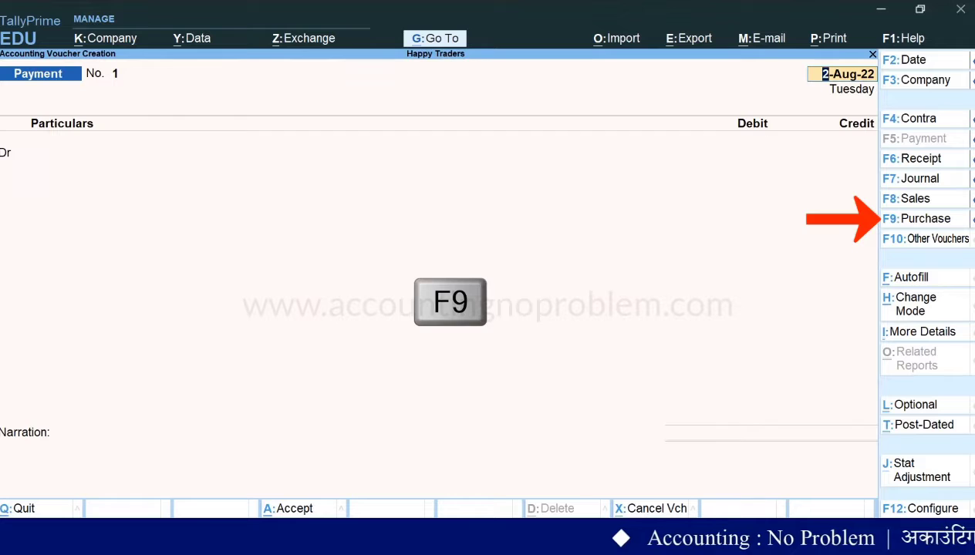
text(31.8)
key(Return)
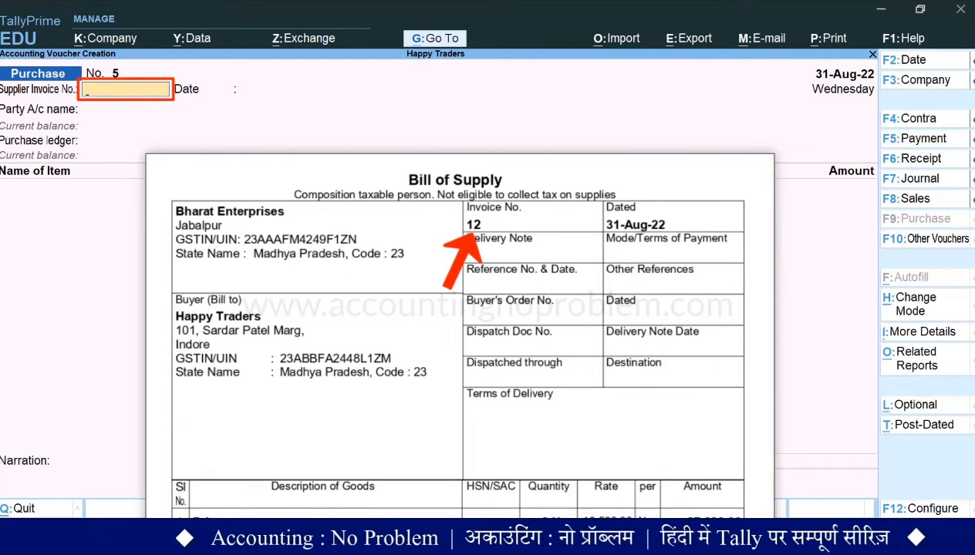
text(12)
key(Return)
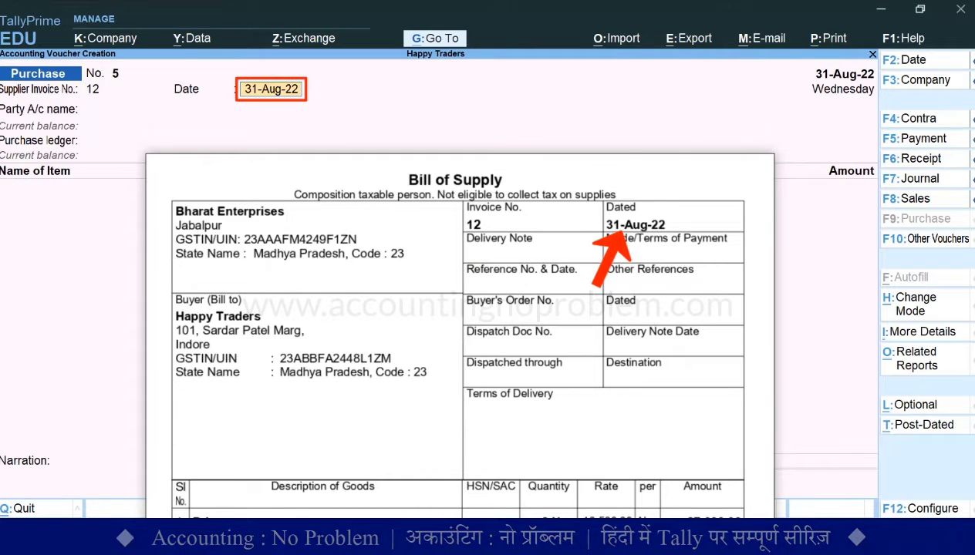
key(Return)
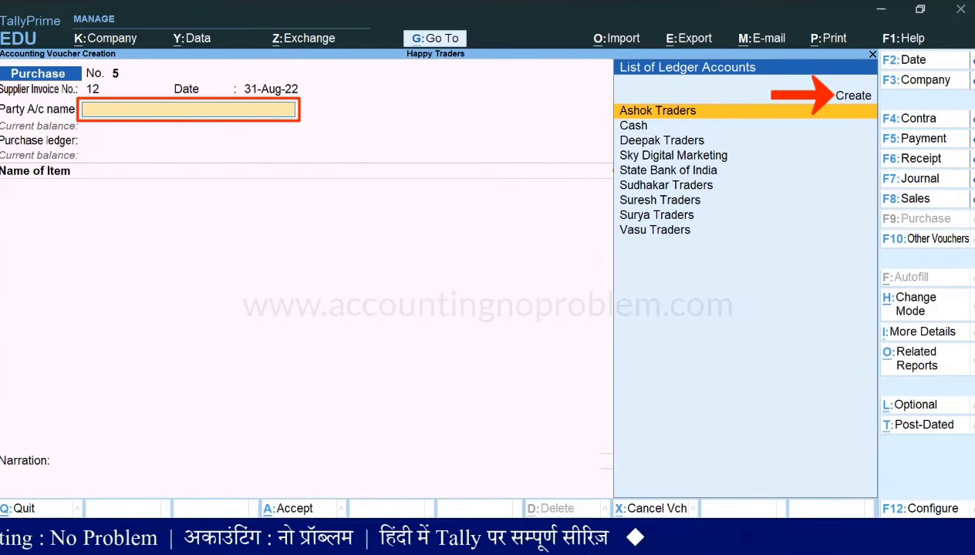
Create a new party ledger named Bharat Enterprises under the Sundry Creditors group from the voucher's party account field
key(Up)
key(Return)
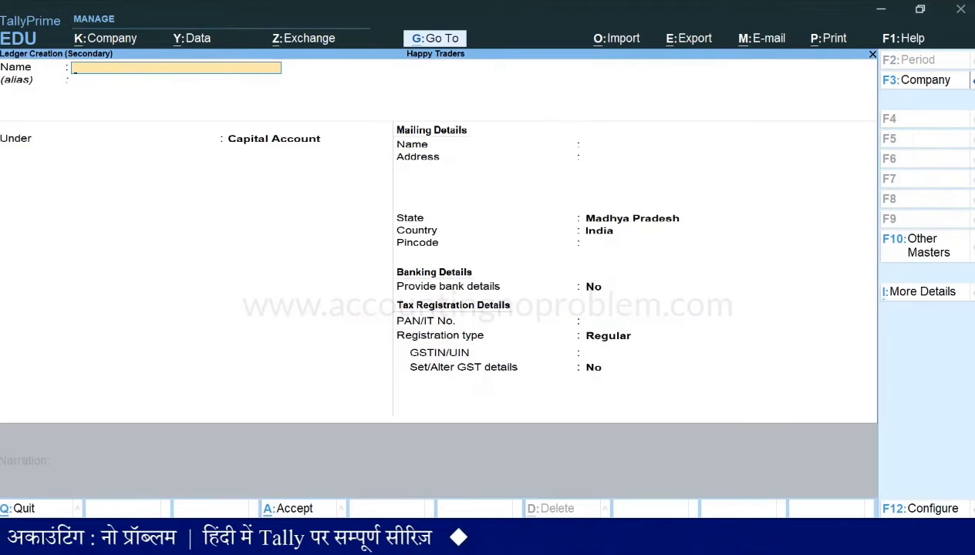
text(Bharat Enterprises)
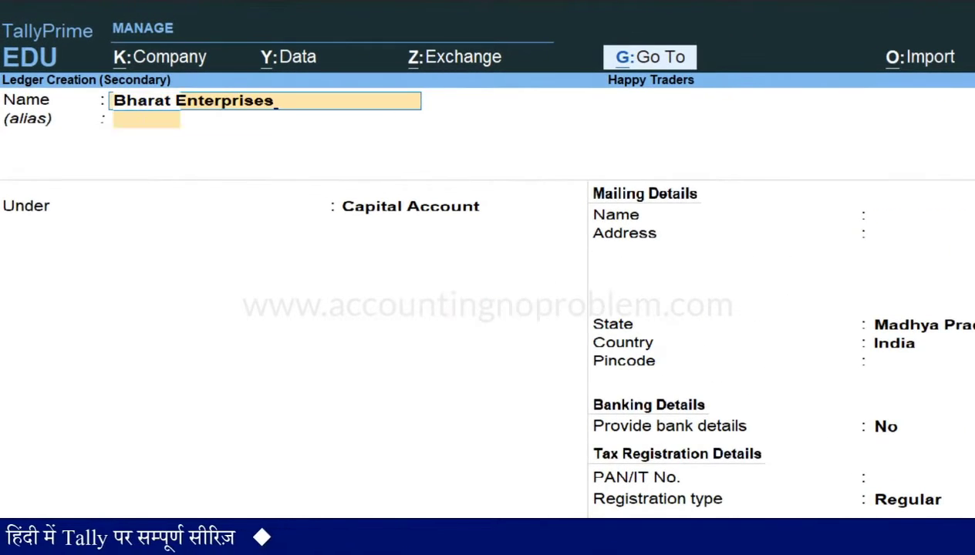
key(Return)
key(Return)
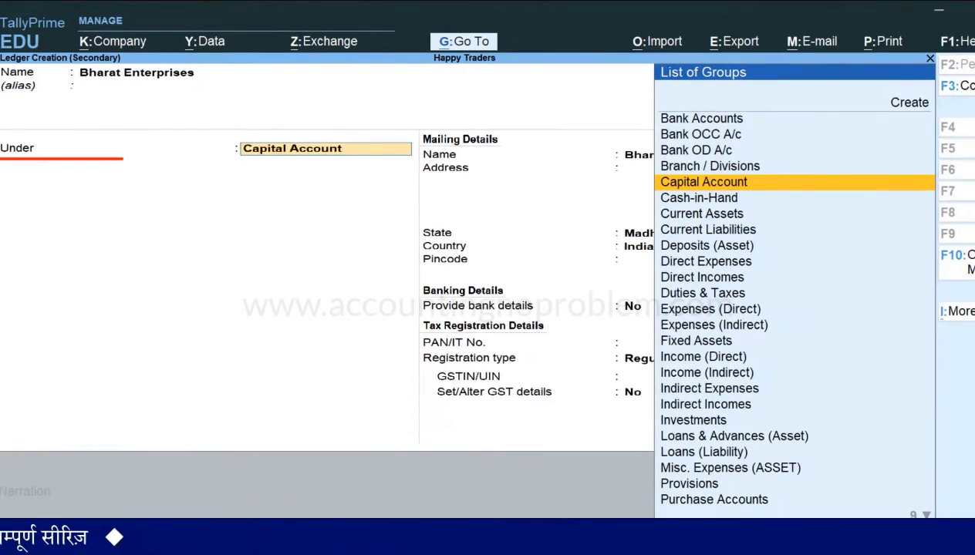
text(S)
key(Down)
key(Down)
key(Down)
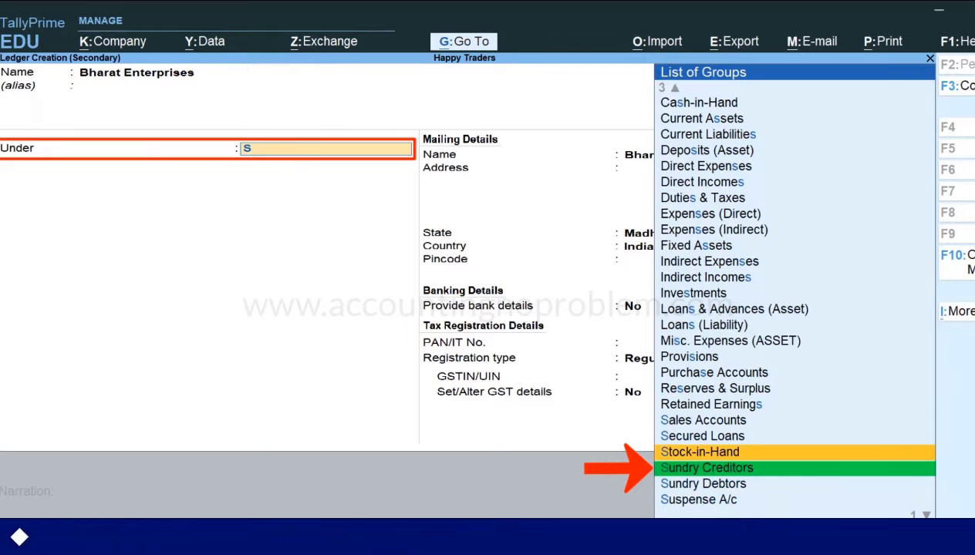
key(Return)
Fill in the supplier's mailing name, address and pincode, keeping state Madhya Pradesh, country India and no bank details
key(Return)
text(Jabalpur)
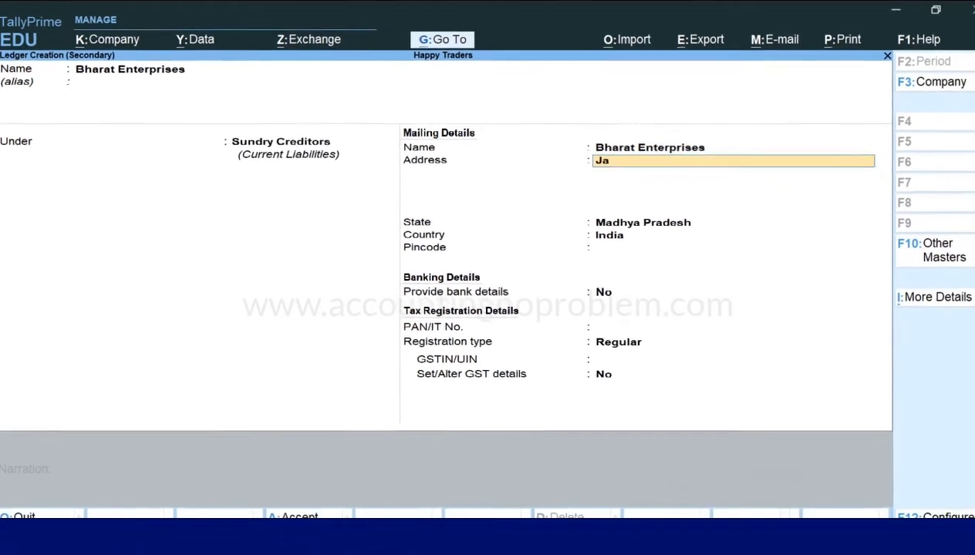
key(Return)
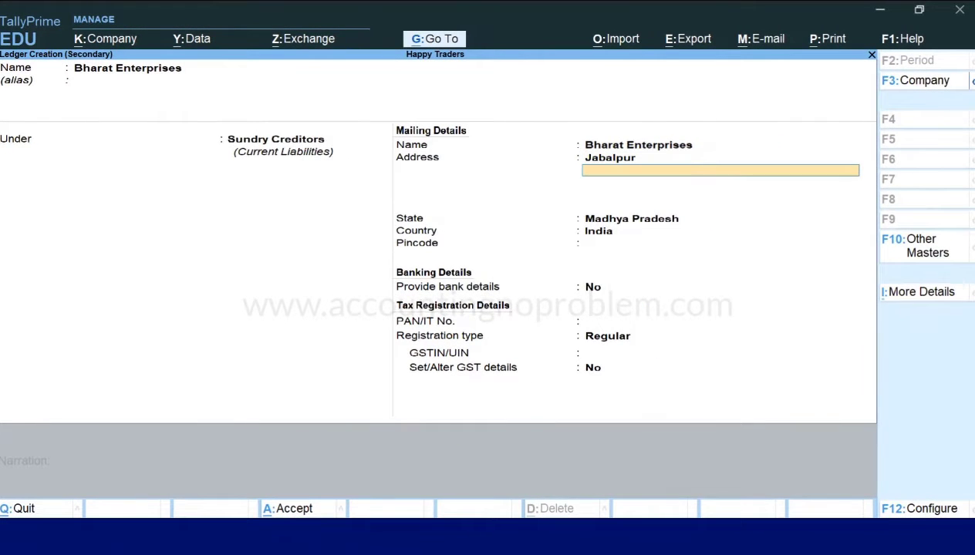
key(Return)
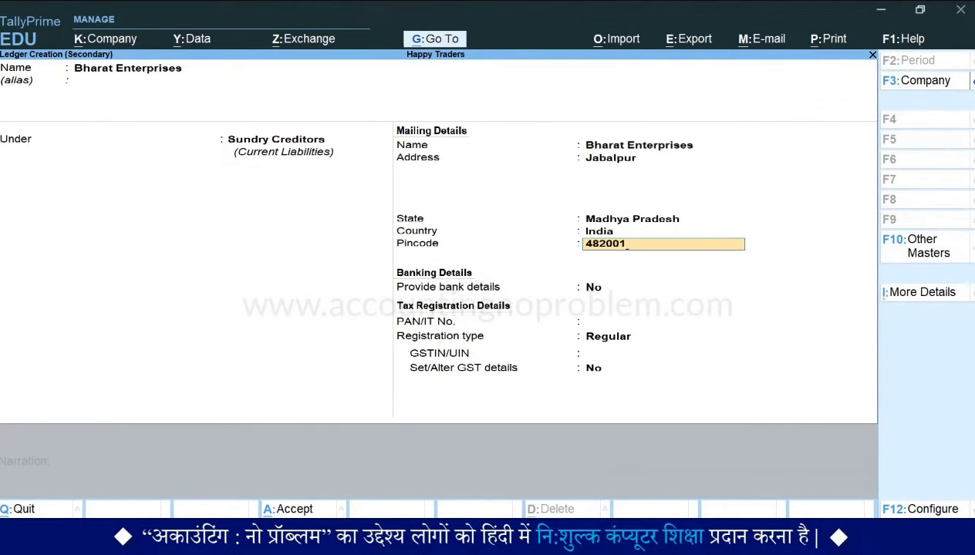
key(Return)
key(Return)
key(Return)
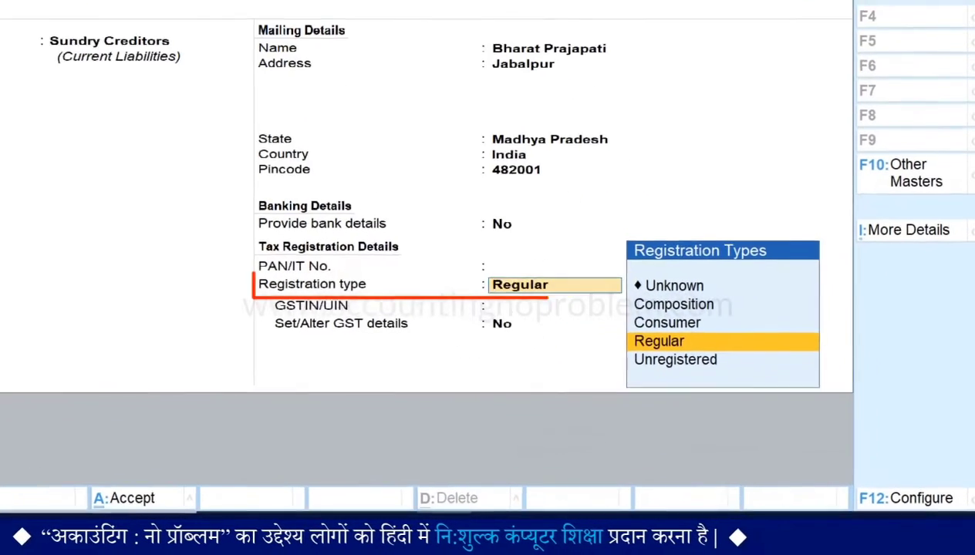
Set the ledger's registration type to Composition, enter the supplier's GSTIN, and save the ledger without altering GST details
key(Up)
key(Up)
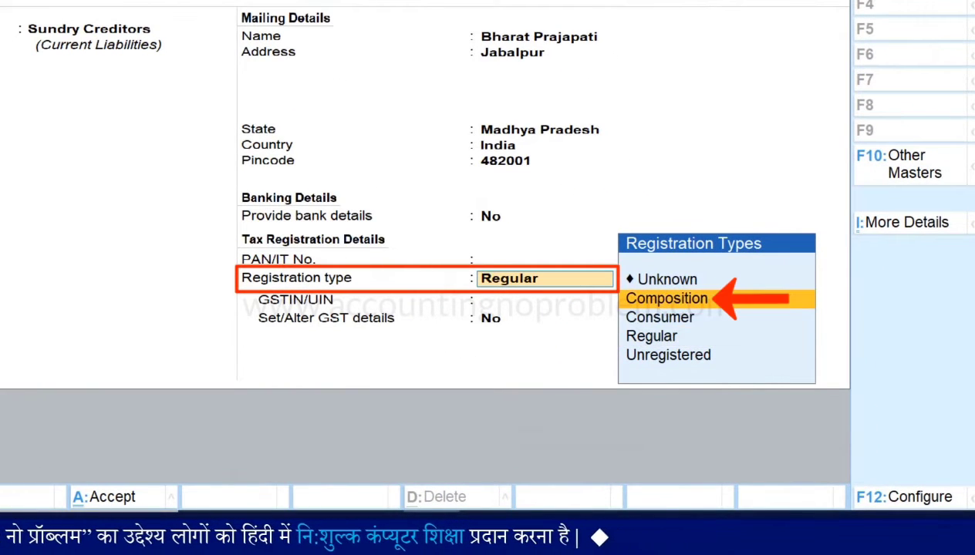
key(Return)
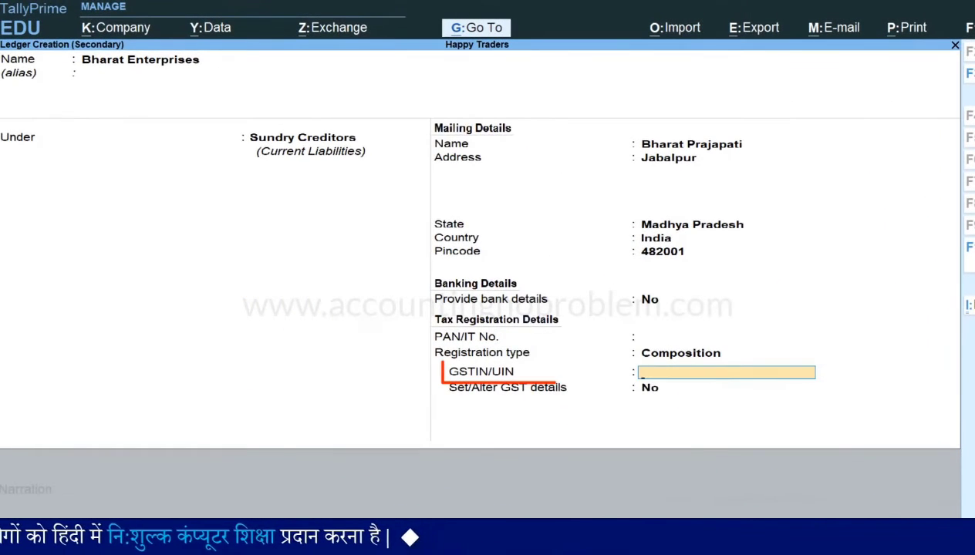
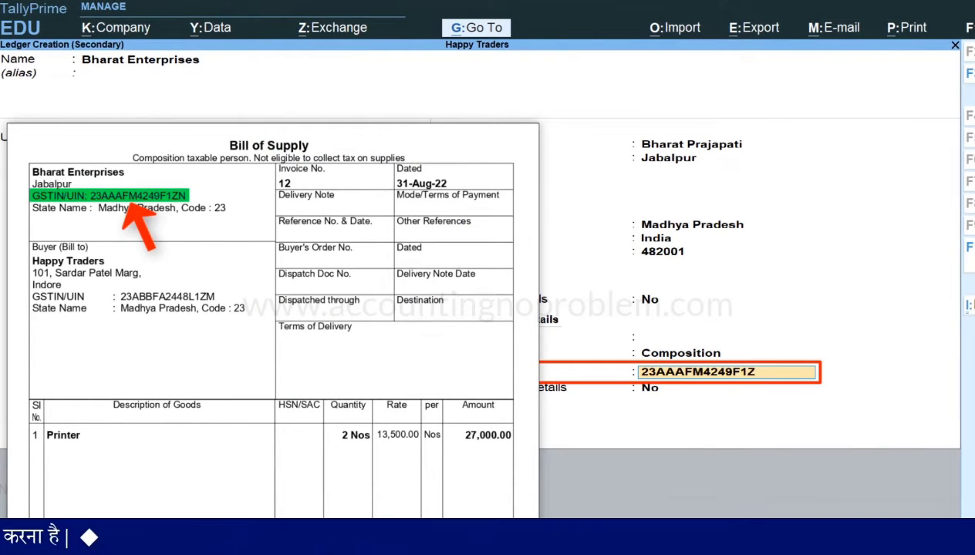
key(Return)
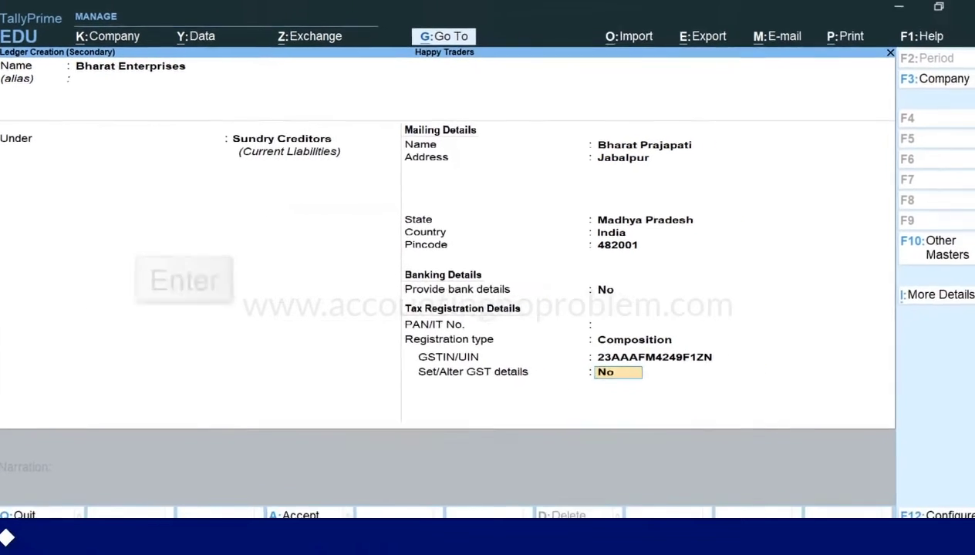
key(Return)
key(Return)
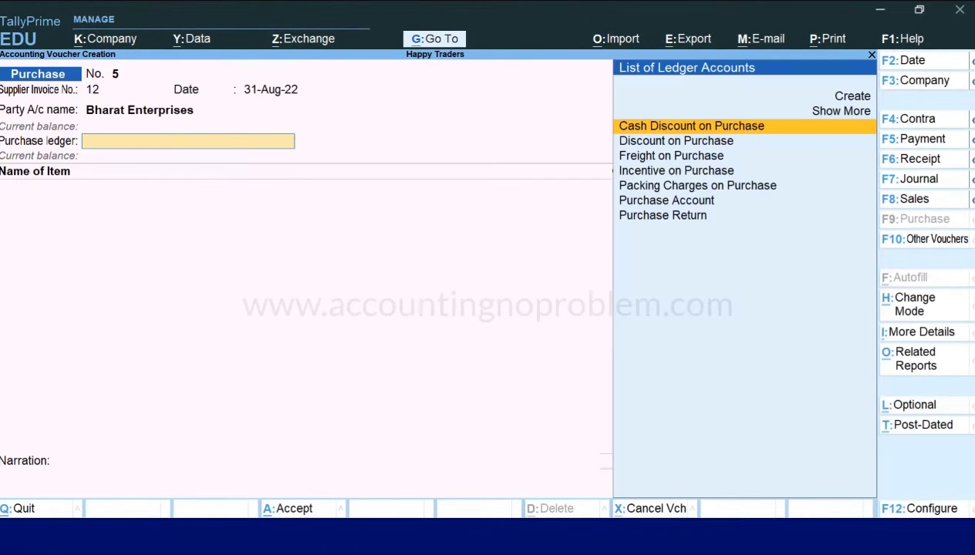
Select Purchase Account as the purchase ledger and add the item Printer with quantity 2 Nos at a rate of 13500
text(P)
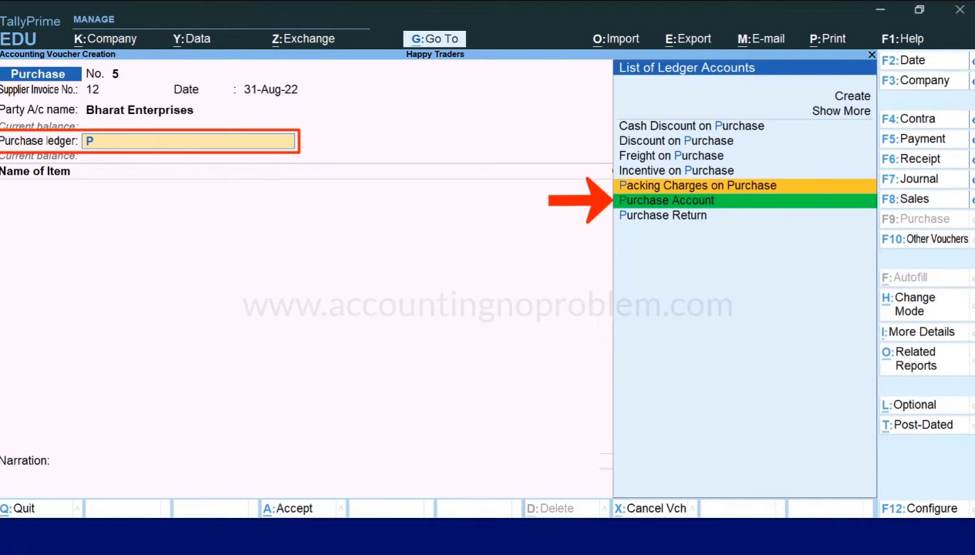
key(Return)
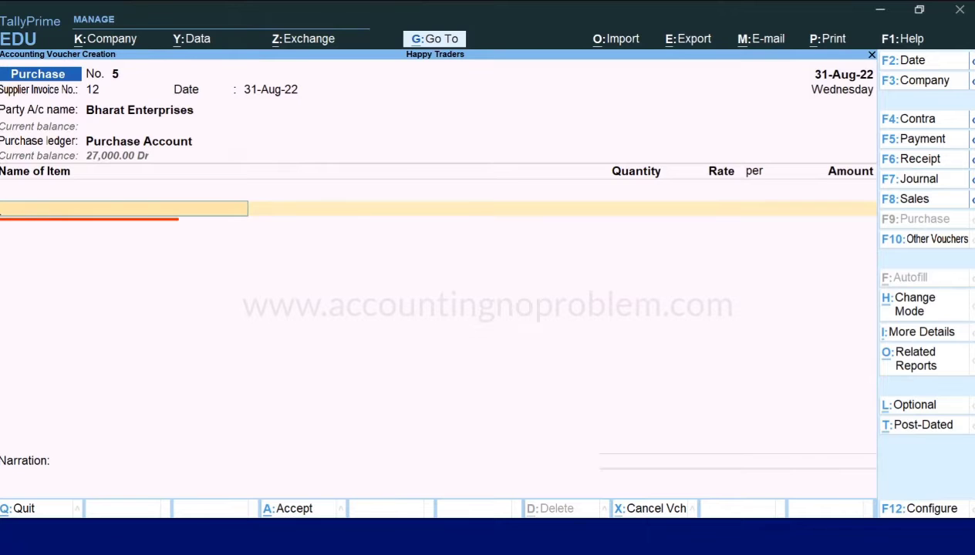
text(P)
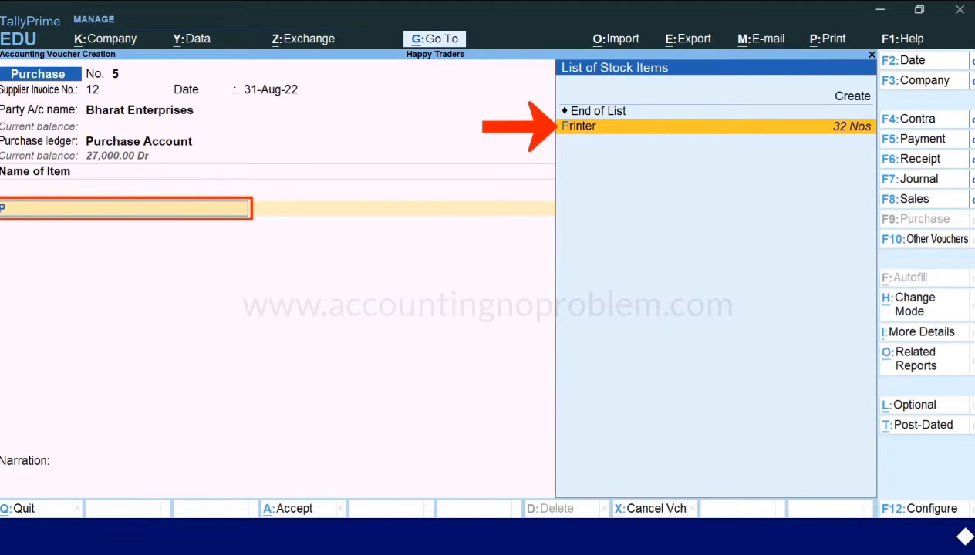
key(Return)
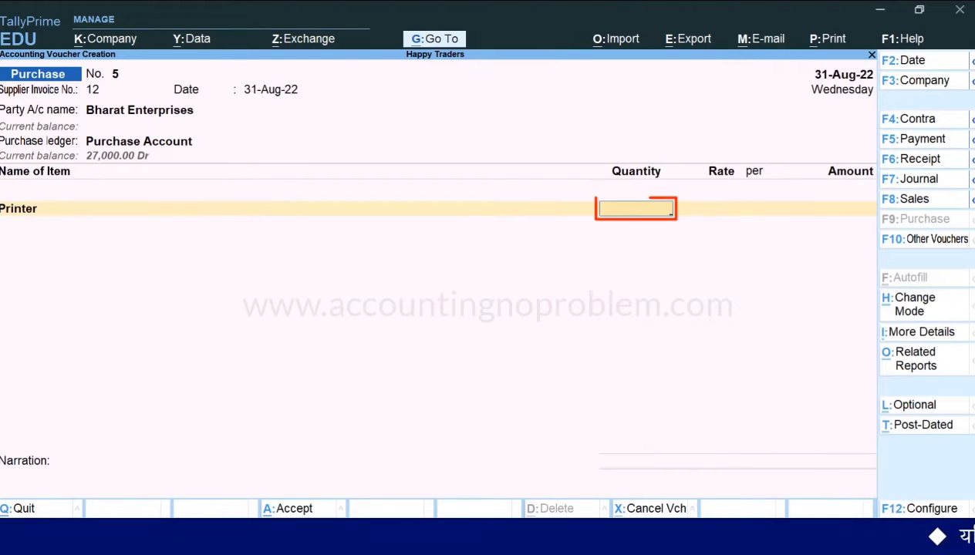
text(2)
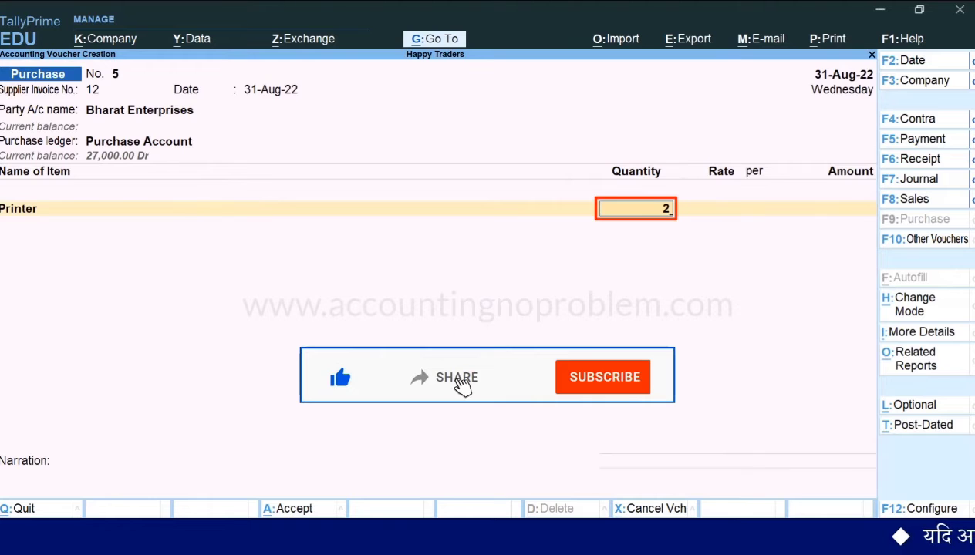
key(Return)
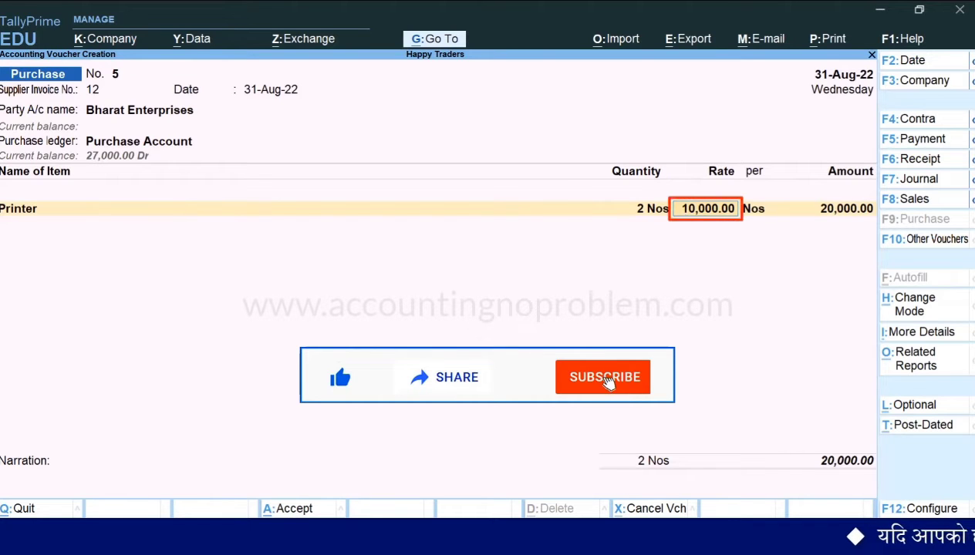
text(13500)
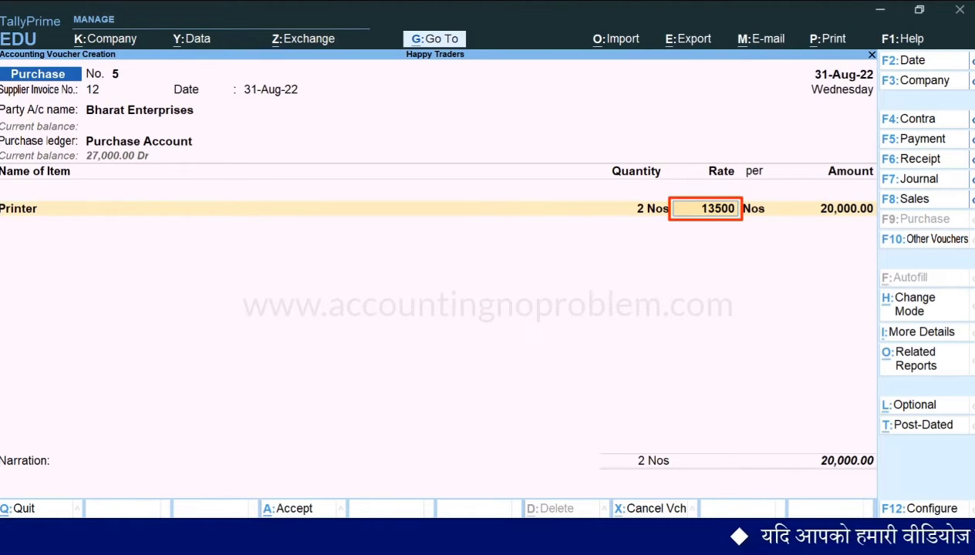
key(Return)
key(Return)
key(Return)
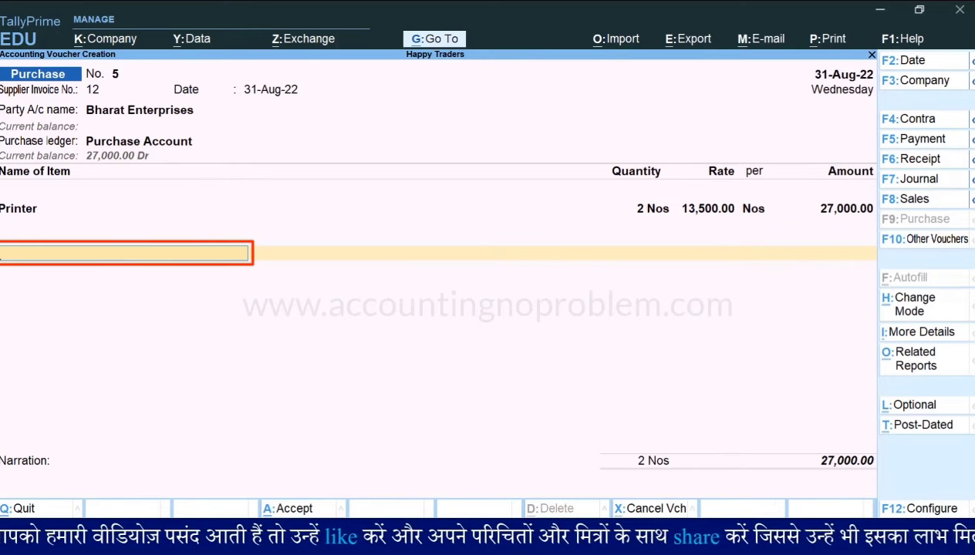
Add the CGST and SGST ledgers below the Printer item in the purchase voucher
text(CG)
key(Return)
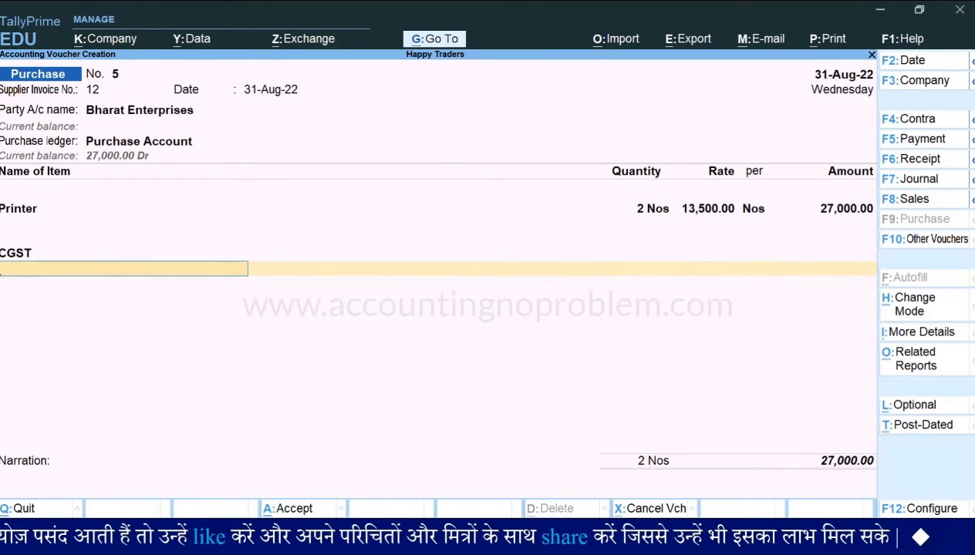
text(Sg)
key(Return)
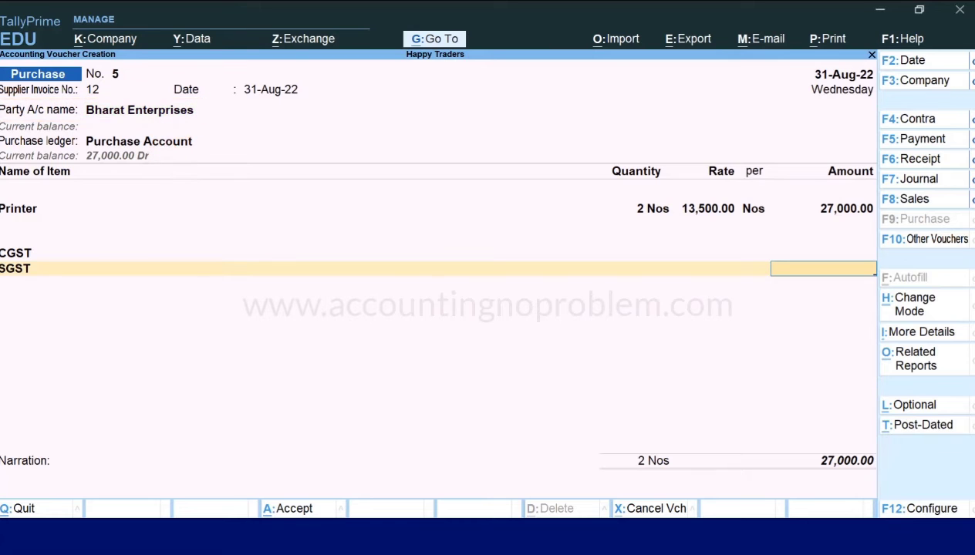
Check the purchase voucher's GST tax analysis, and save the voucher with the SGST amount and narration left blank
key(alt+a)
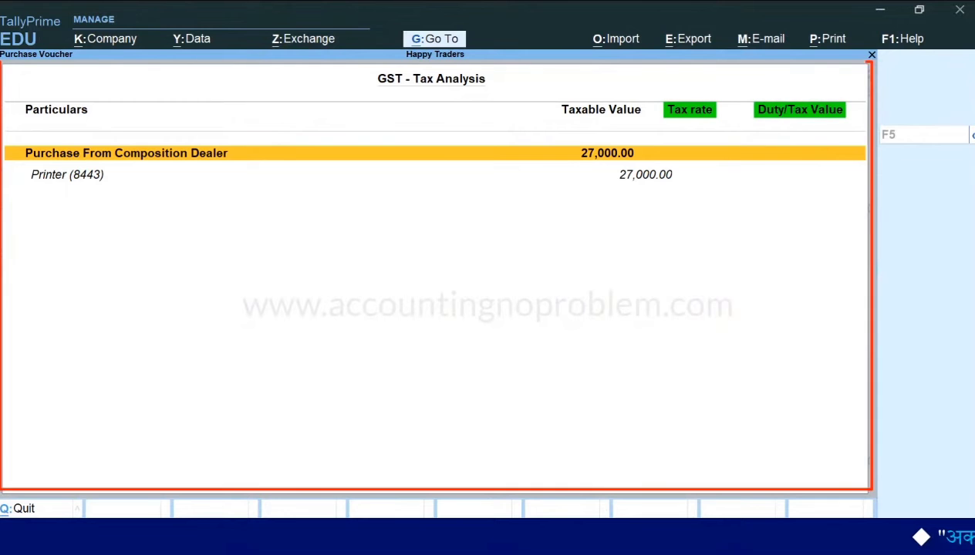
key(Escape)
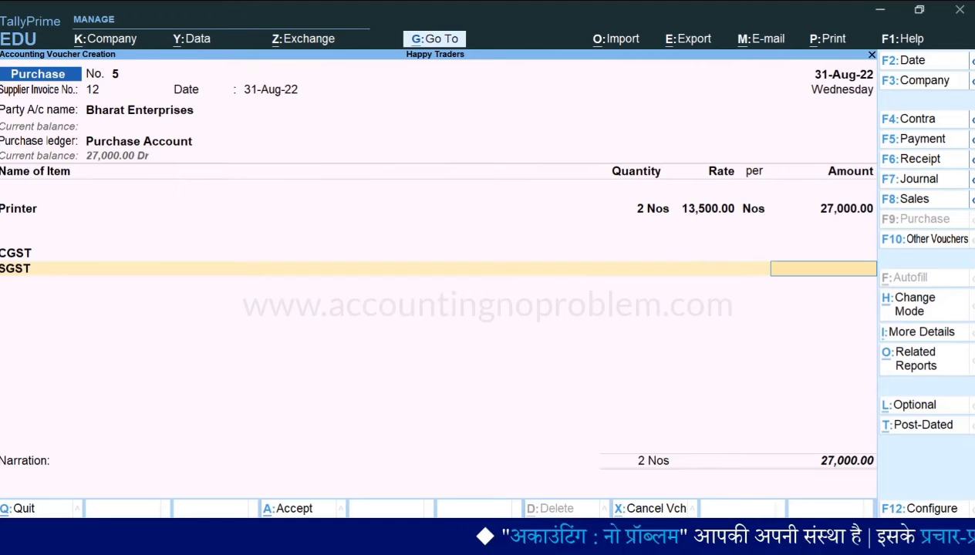
key(Return)
key(Return)
key(Return)
key(Return)
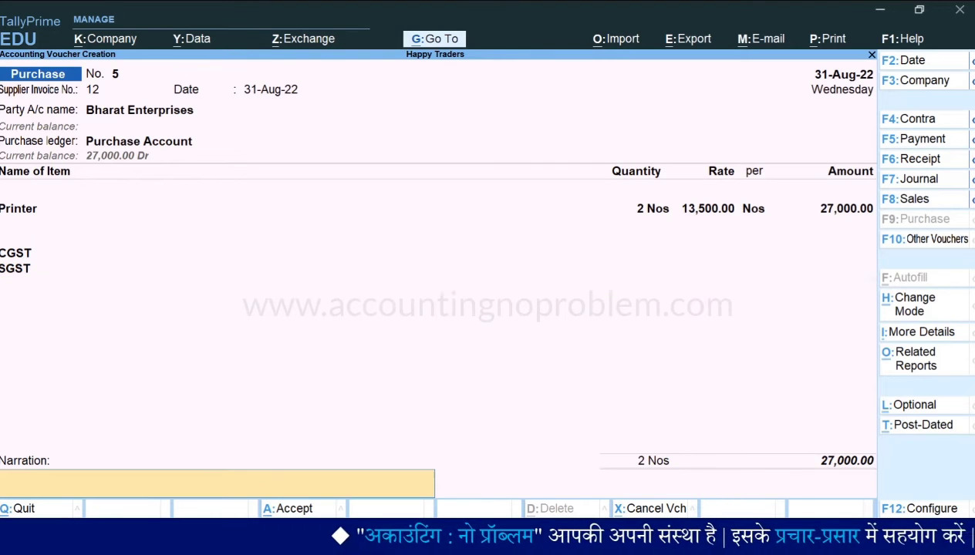
key(Return)
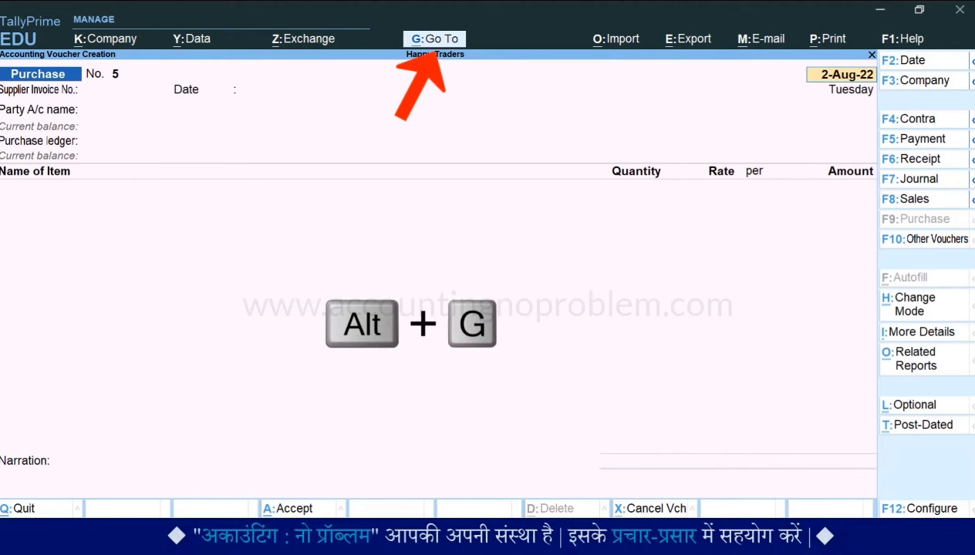
Open the GSTR-2 report
key(alt+g)
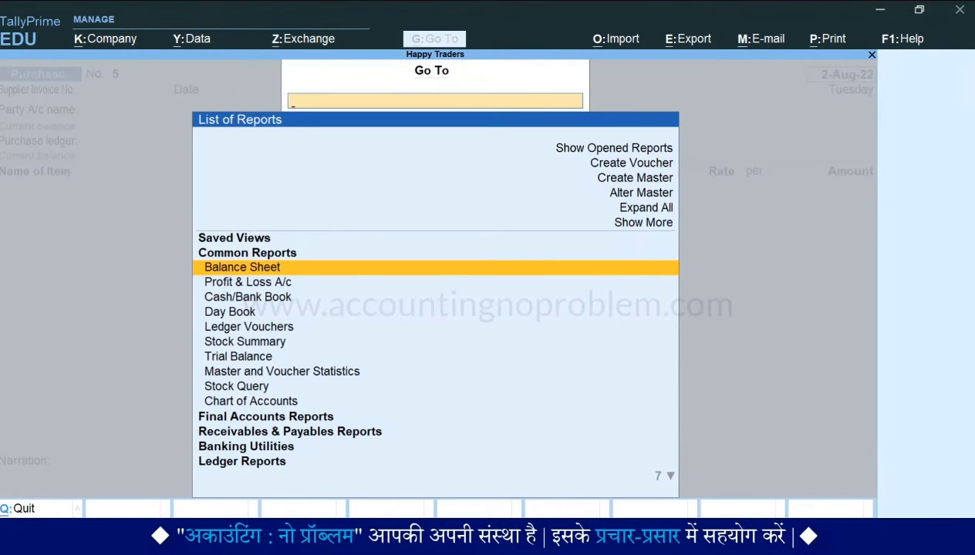
text(Gstr2)
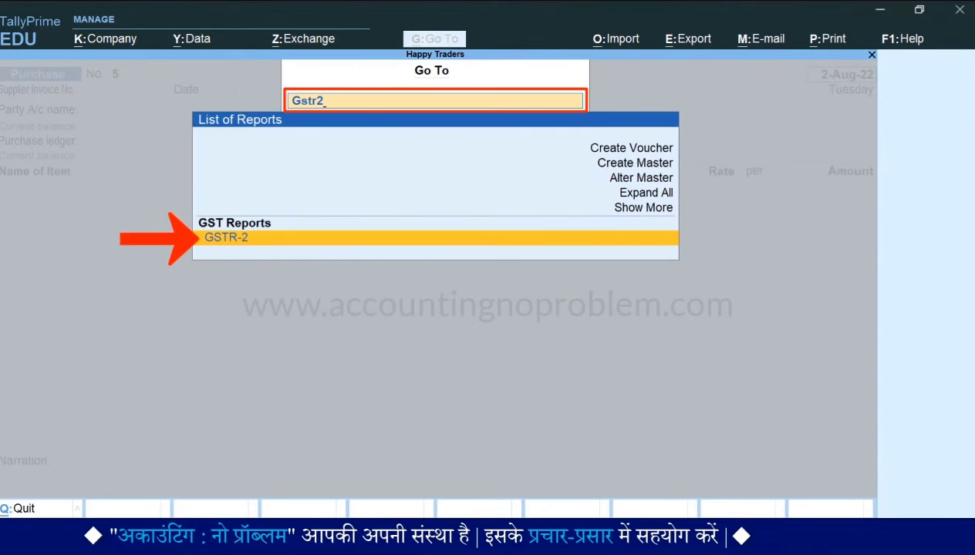
key(Return)
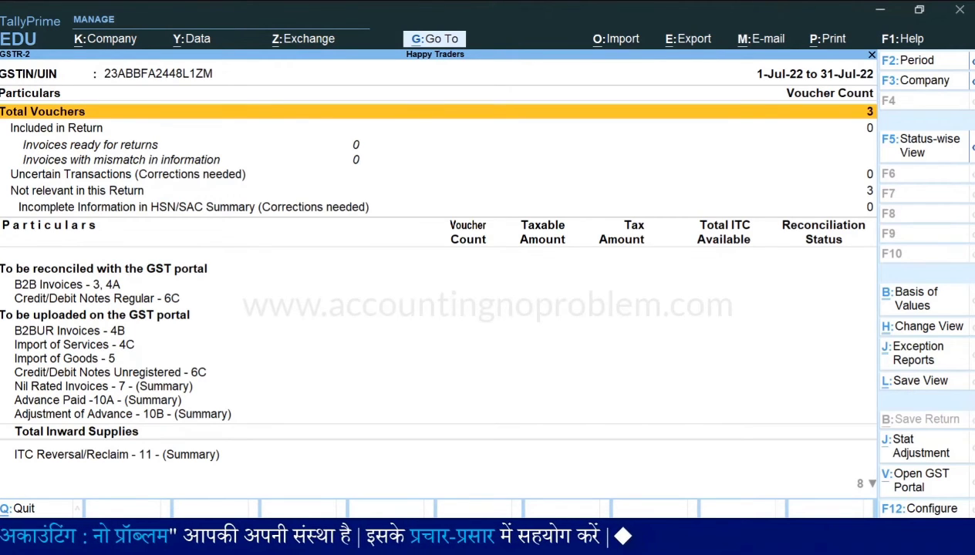
Set the GSTR-2 report period to 1-Aug-22 to 31-Aug-22
key(alt+F2)
text(1-8)
key(Return)
text(31)
key(Return)
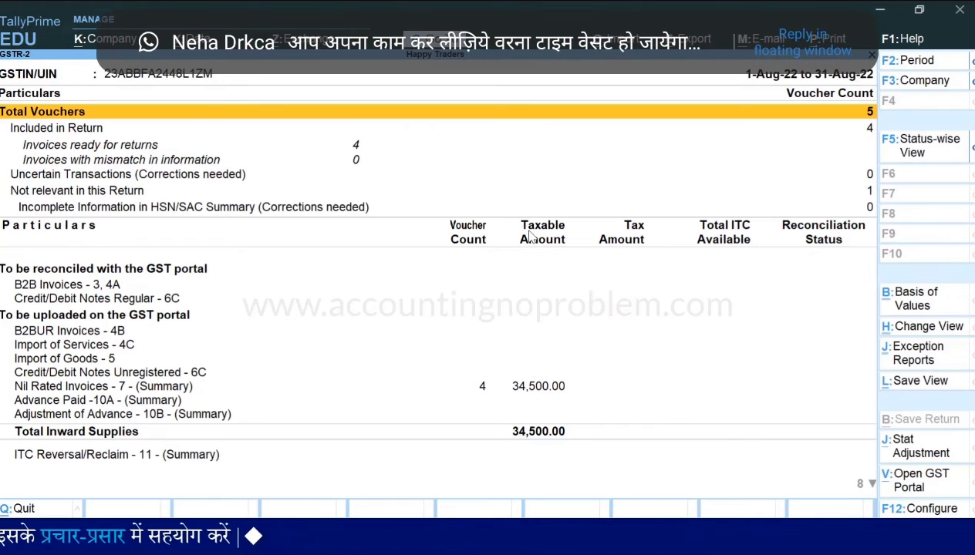
Expand the Nil Rated Invoices - 7 summary into its detailed breakdown and review the Composition, Exempt, Nil Rated and Non GST rows
key(Down)
key(Down)
key(Down)
key(Down)
key(Down)
key(Down)
key(Down)
key(Down)
key(Down)
key(Down)
key(Down)
key(Down)
key(Down)
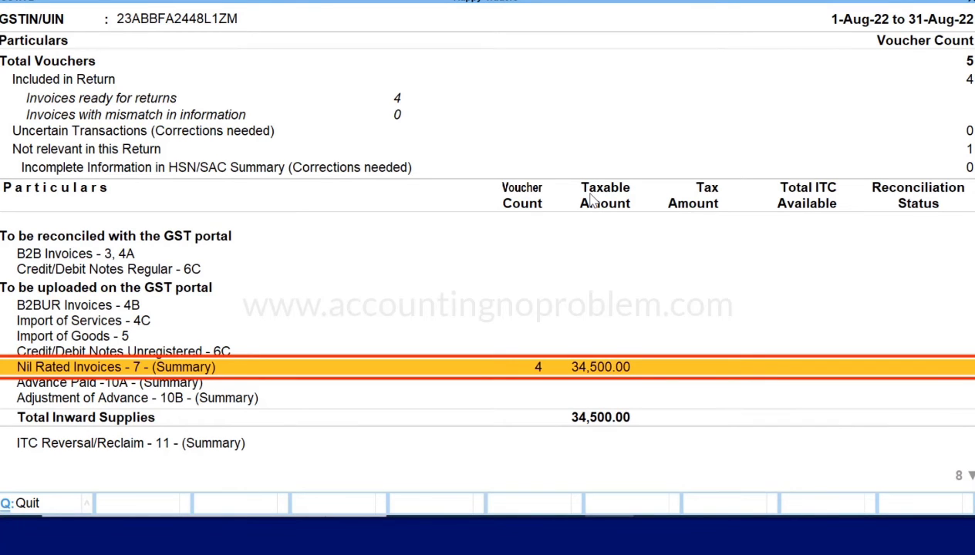
key(alt+F5)
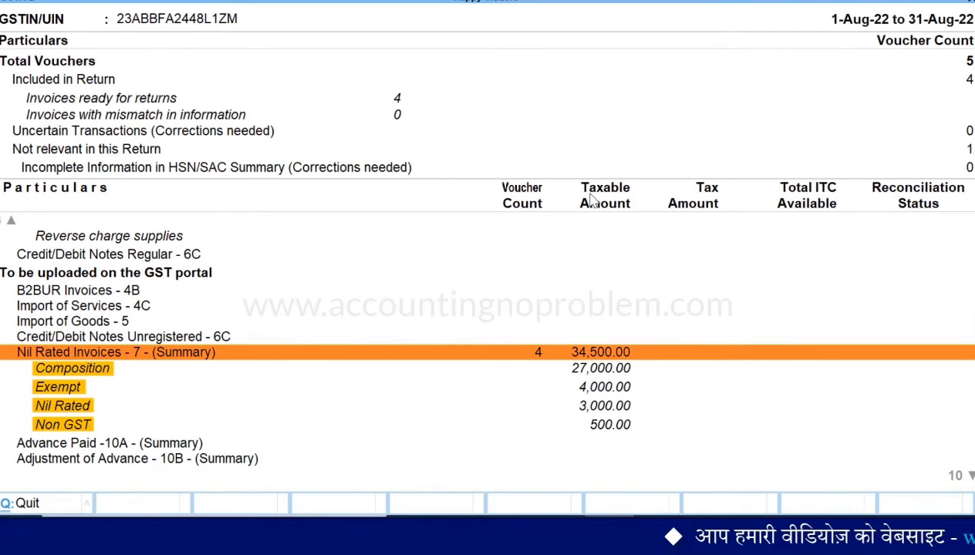
key(Down)
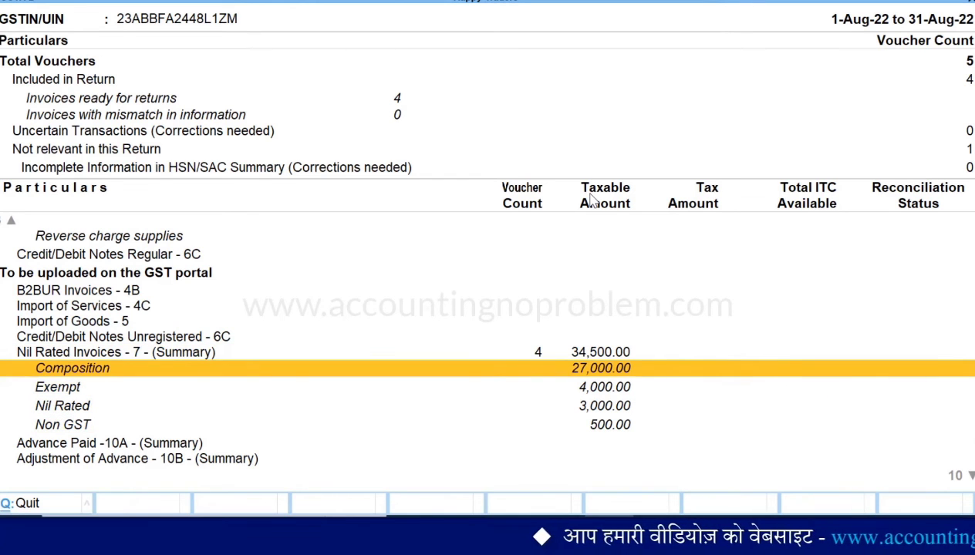
key(Down)
key(Down)
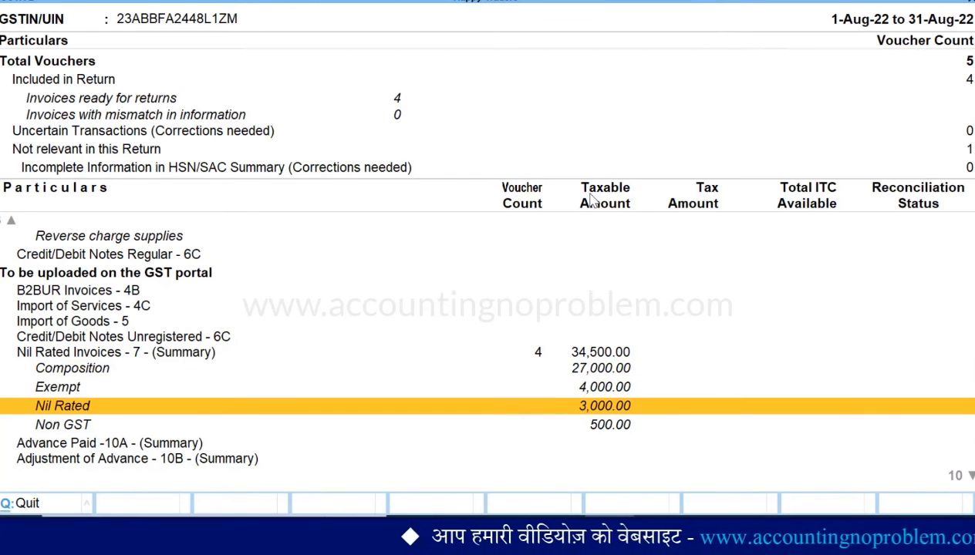
key(Down)
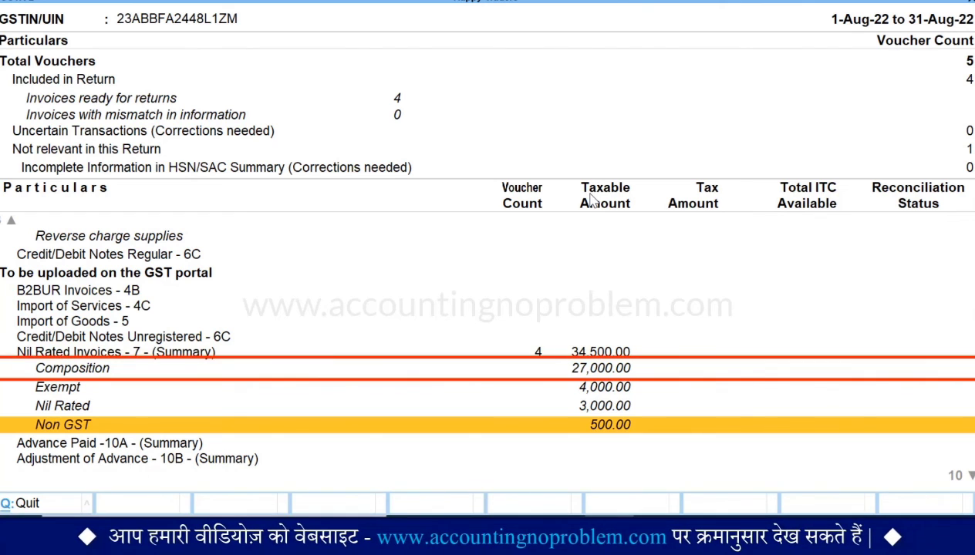
Examine the voucher register behind the Composition row of Nil Rated Invoices - 7, and return to the GSTR-2 report
key(Up)
key(Up)
key(Up)
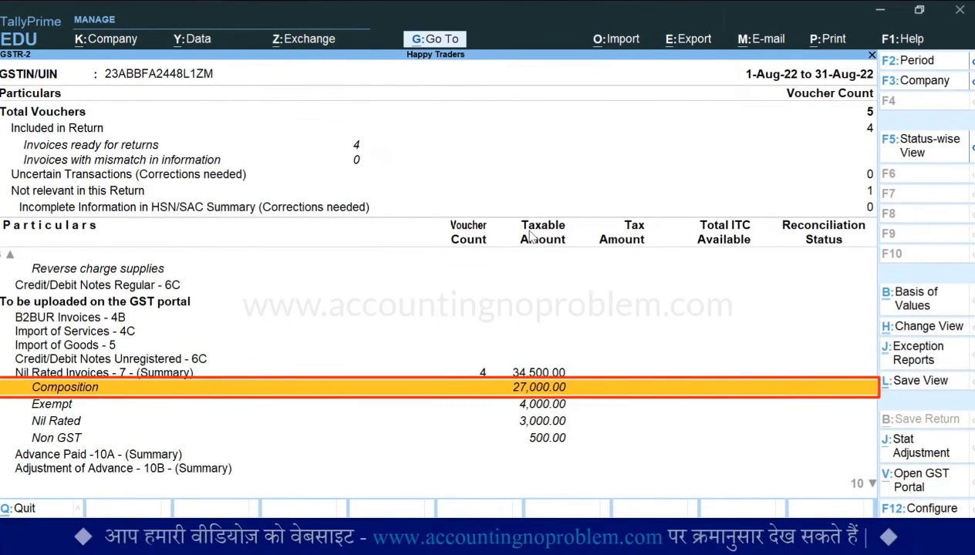
key(Return)
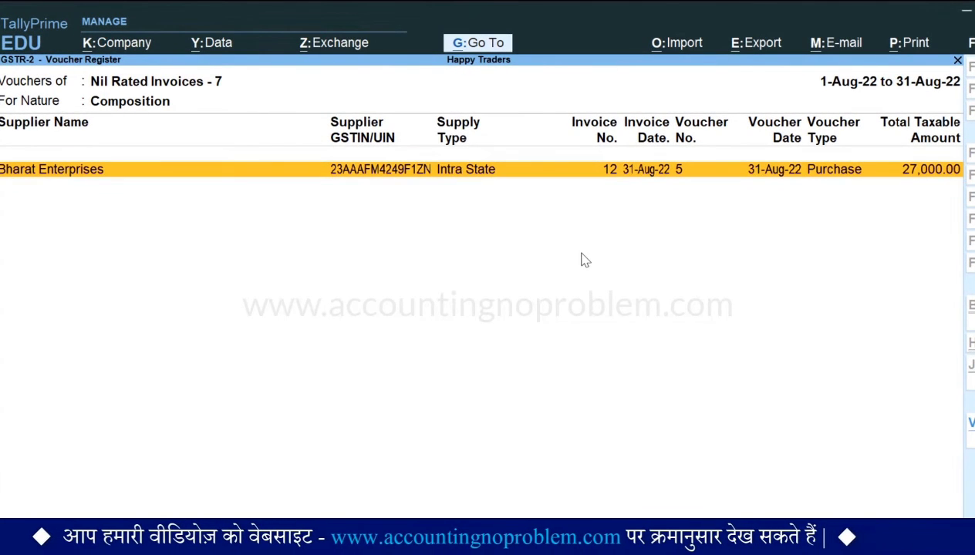
key(Escape)
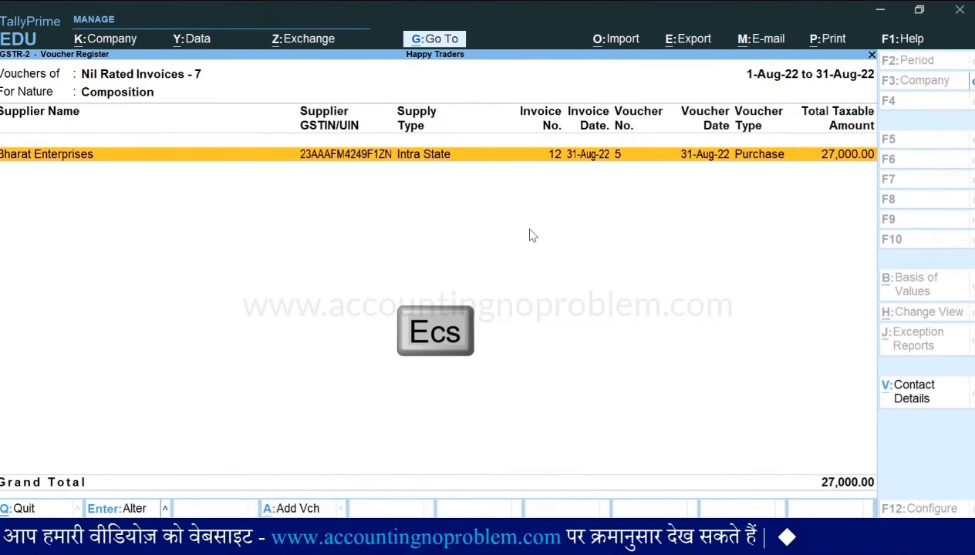